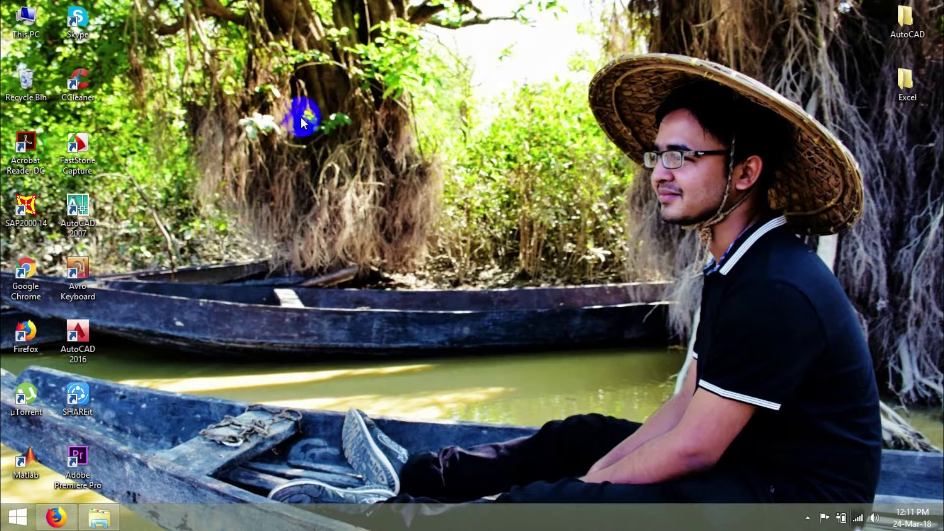
Step: Launch Adobe Premiere Pro CC 2017 from its desktop shortcut
left_click_drag(306, 107, 706, 411)
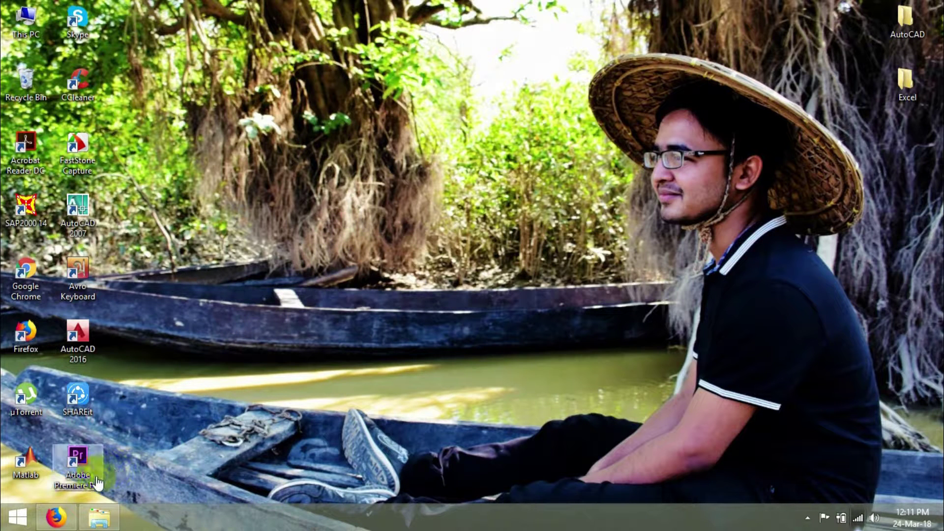
double_click(79, 473)
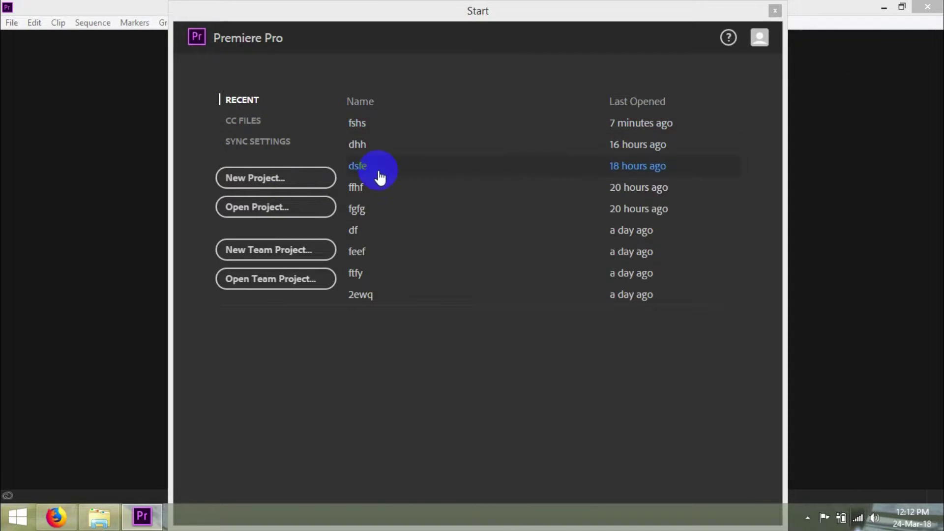
Step: Create a new project named gsfdh, then bring up the Excel Bangla Tutorial folder in File Explorer
left_click(258, 183)
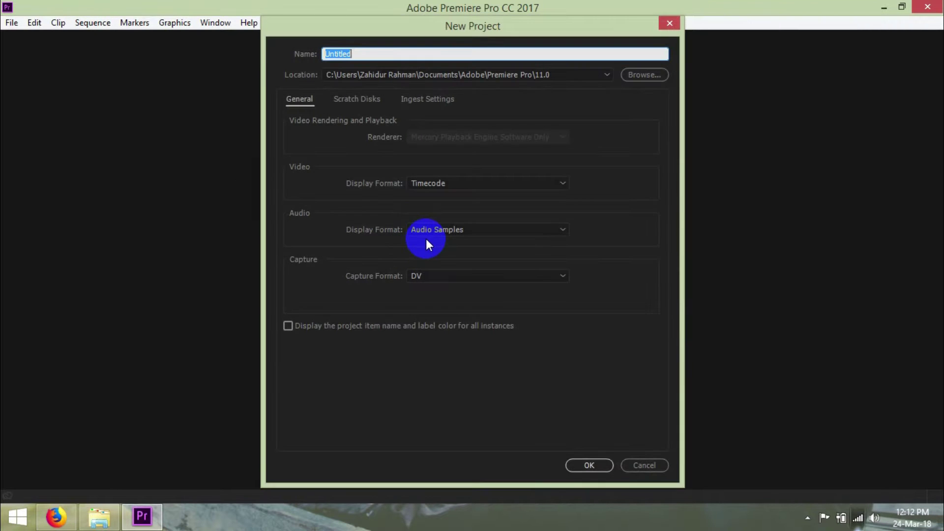
type("gsfdh")
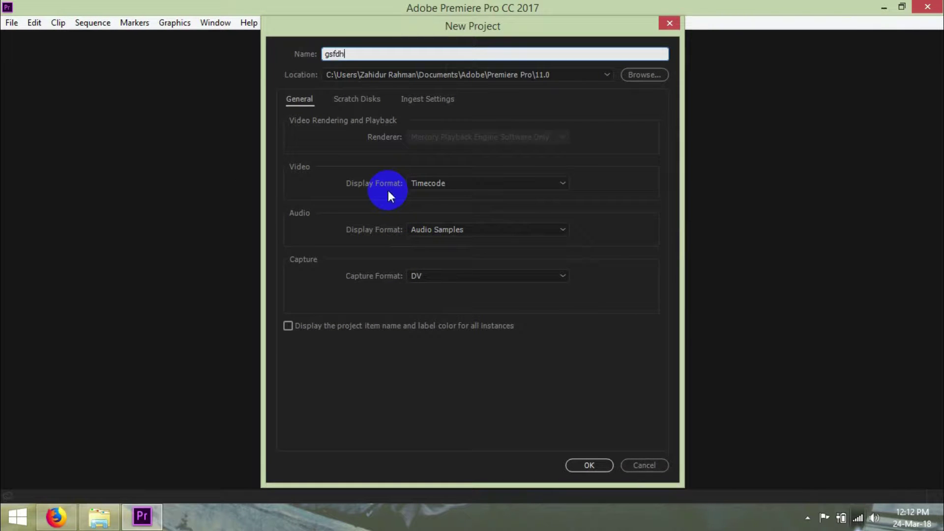
left_click(590, 465)
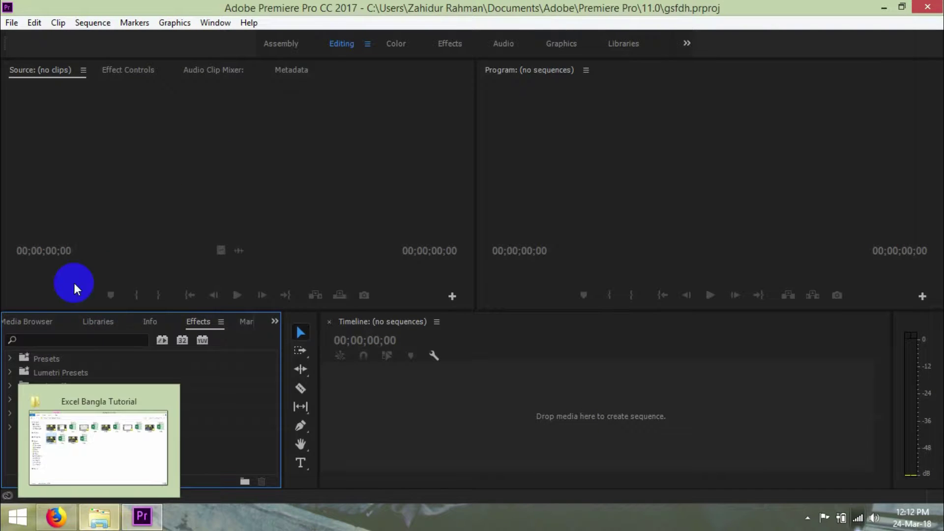
left_click(99, 517)
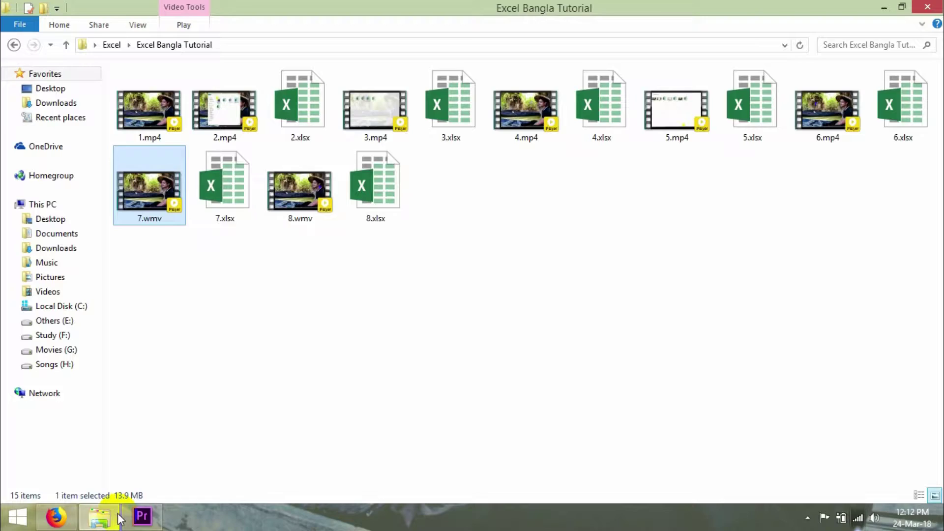
Step: Import 7.wmv into the project and build a sequence named 7 from it
mouse_move(157, 212)
left_mouse_down()
mouse_move(134, 480)
mouse_move(170, 161)
left_mouse_up()
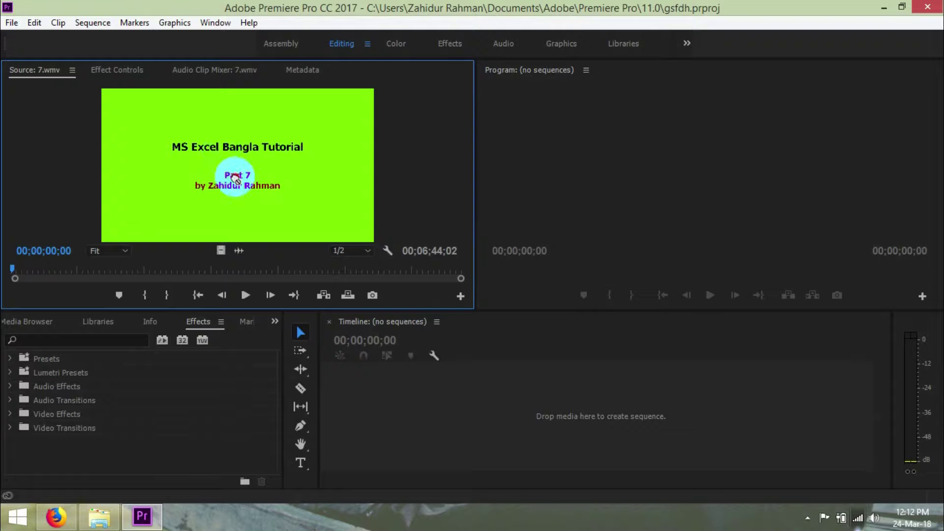
mouse_move(261, 226)
left_mouse_down()
mouse_move(295, 274)
mouse_move(605, 430)
mouse_move(584, 408)
left_mouse_up()
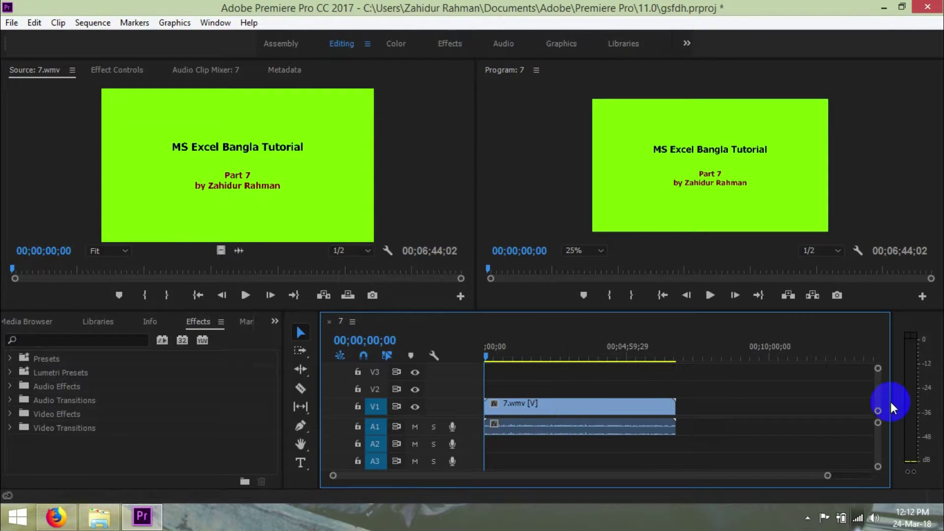
Step: Change sequence 7's timebase from 10 to 23.976 frames/second, accepting deletion of previews
left_click(84, 23)
left_click(114, 37)
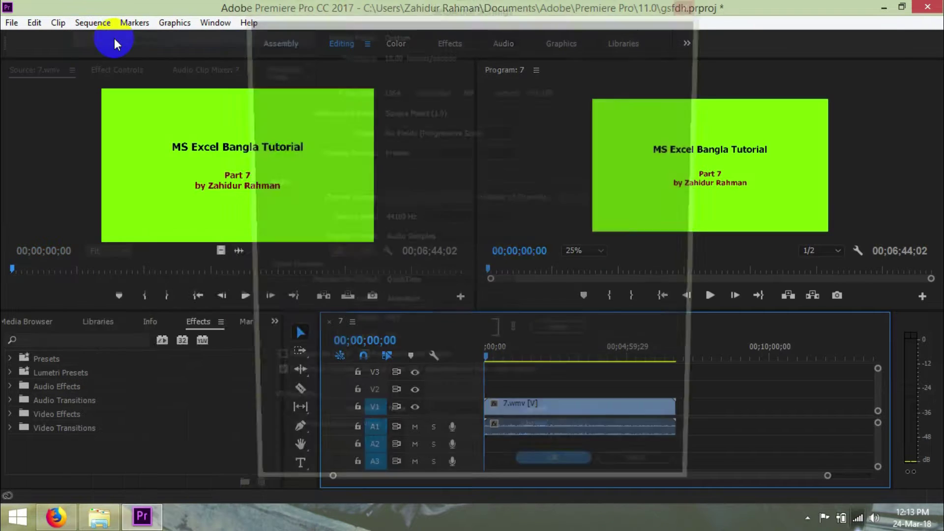
left_click(407, 56)
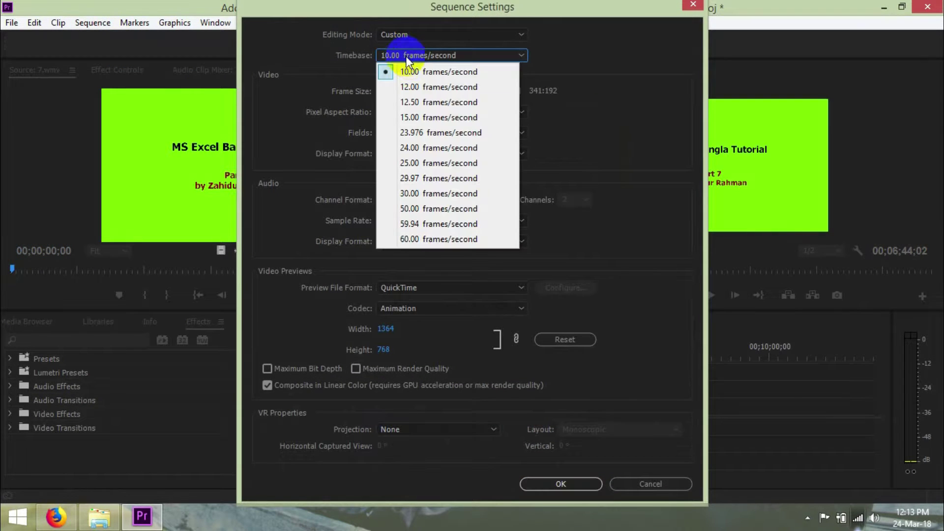
left_click(414, 133)
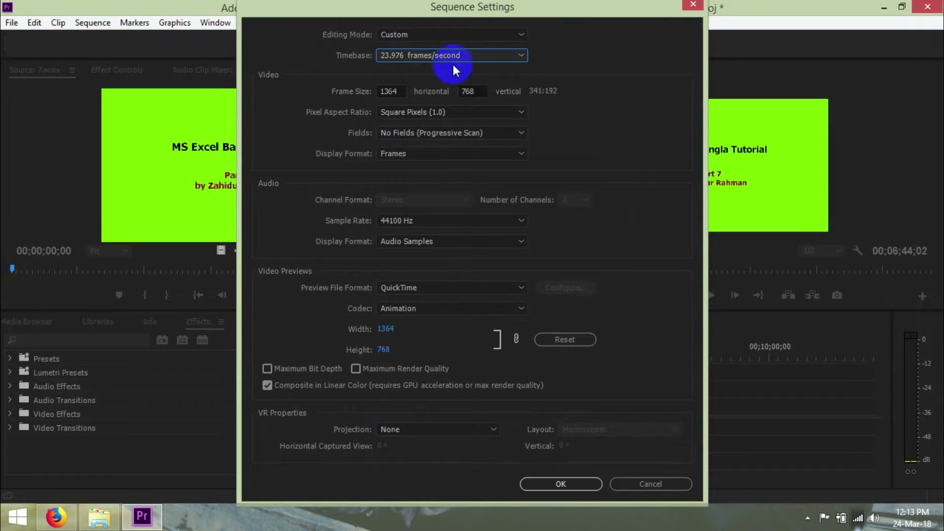
left_click(592, 482)
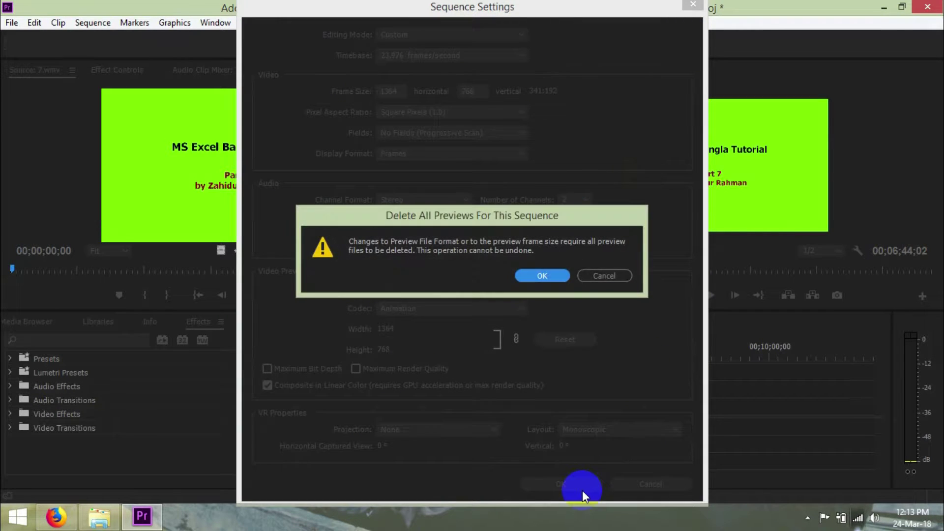
left_click(545, 275)
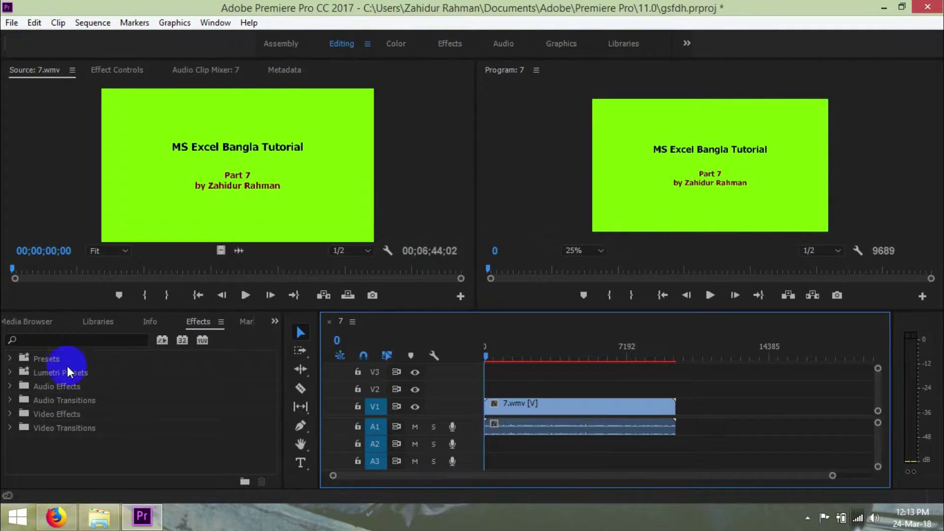
Step: Apply the Adaptive Noise Reduction effect to the A1 audio clip
left_click(57, 340)
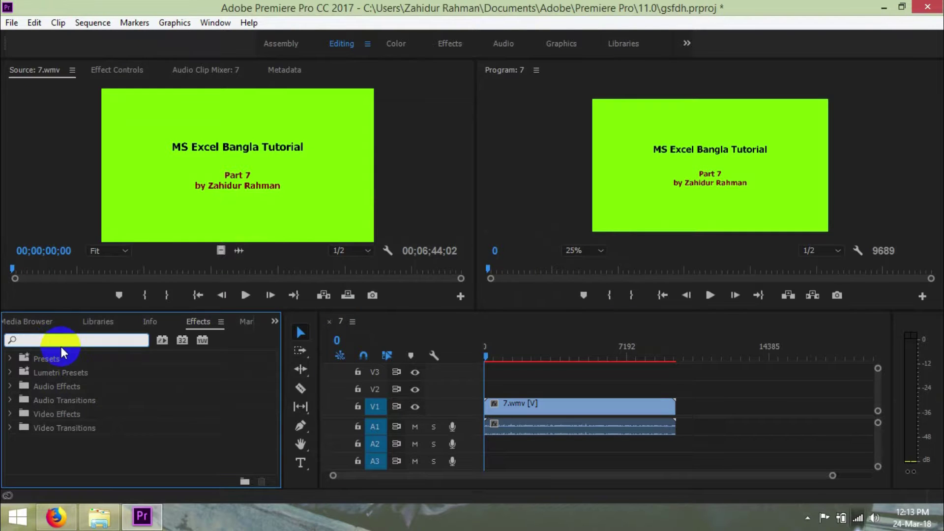
type("adaptive")
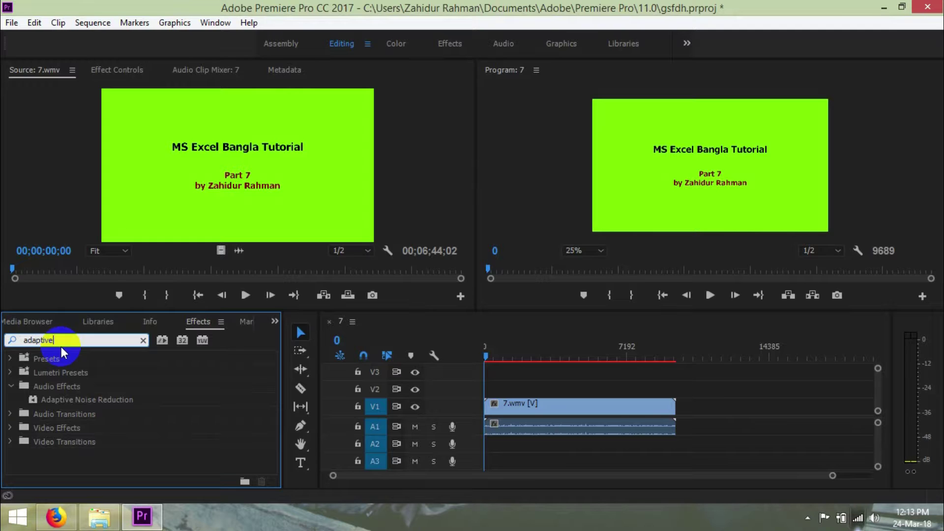
left_click(81, 389)
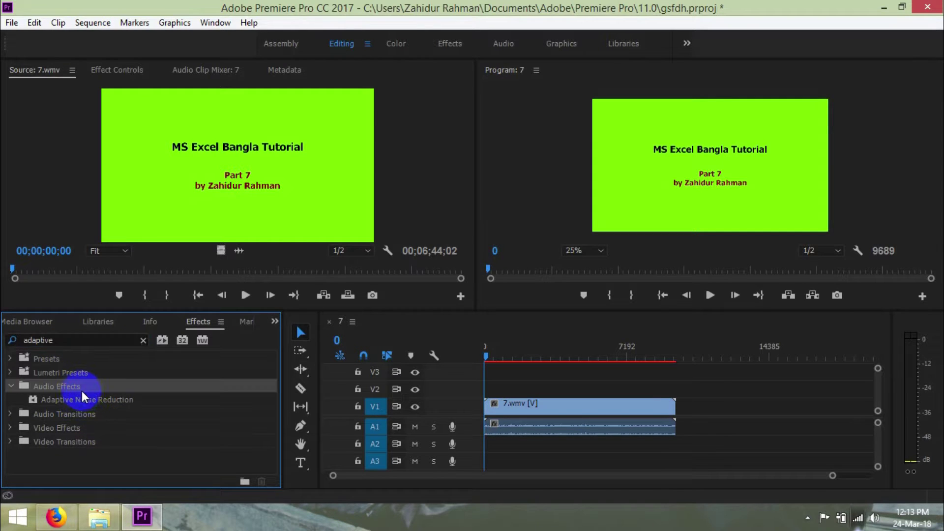
left_click(90, 399)
left_click_drag(90, 400, 278, 481)
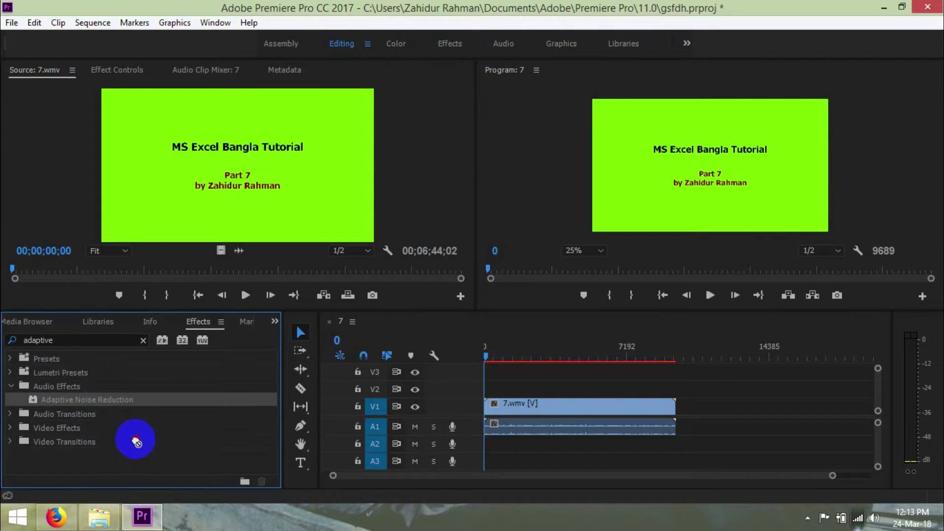
mouse_move(278, 481)
left_mouse_down()
mouse_move(529, 432)
mouse_move(517, 434)
left_mouse_up()
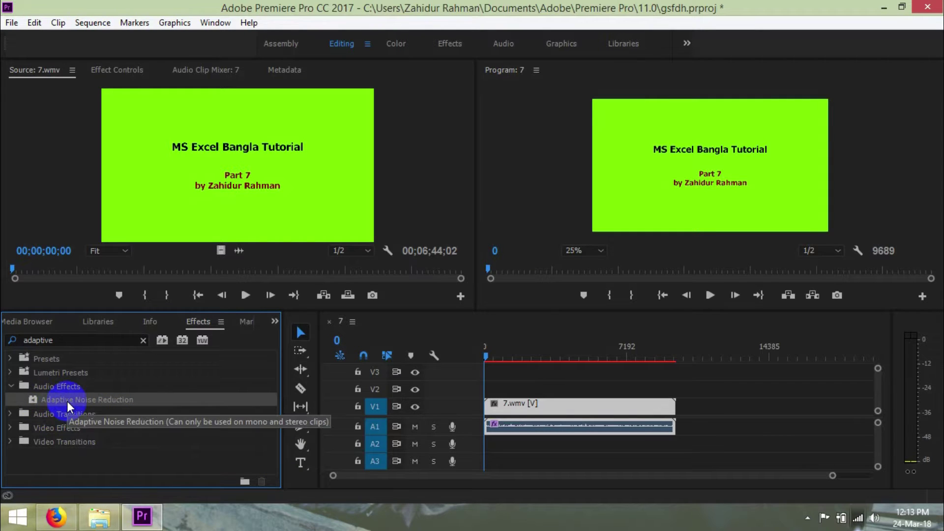
Step: Add the Parametric Equalizer effect to the same audio clip
left_click_drag(70, 341, 18, 341)
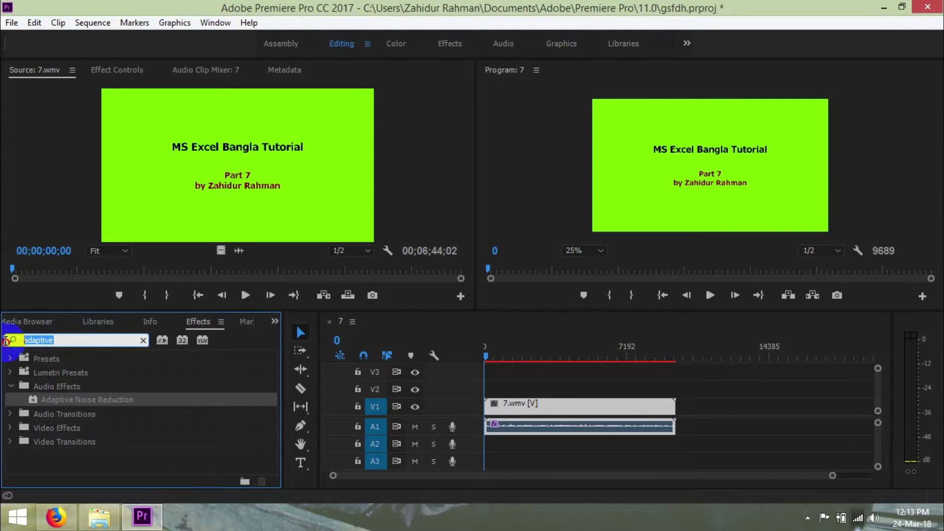
type("parar")
key("BackSpace")
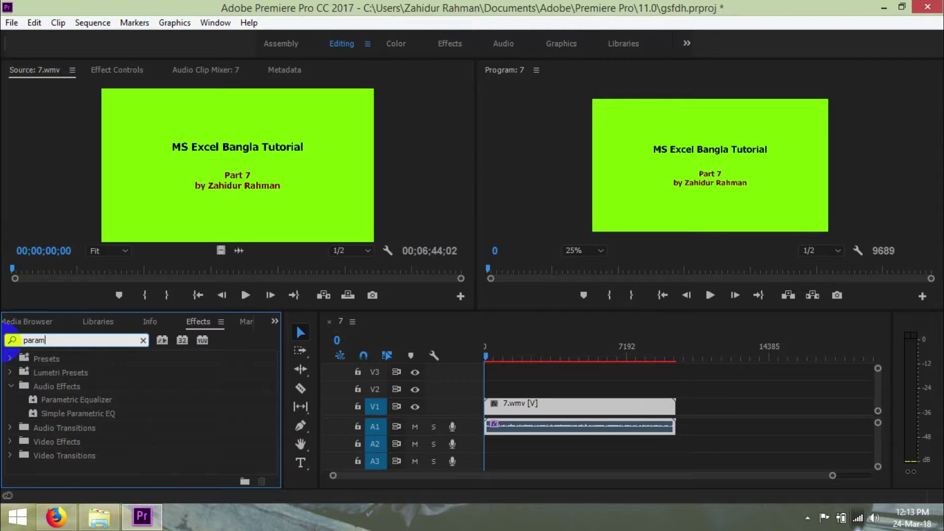
mouse_move(64, 399)
left_mouse_down()
mouse_move(91, 422)
mouse_move(505, 433)
left_mouse_up()
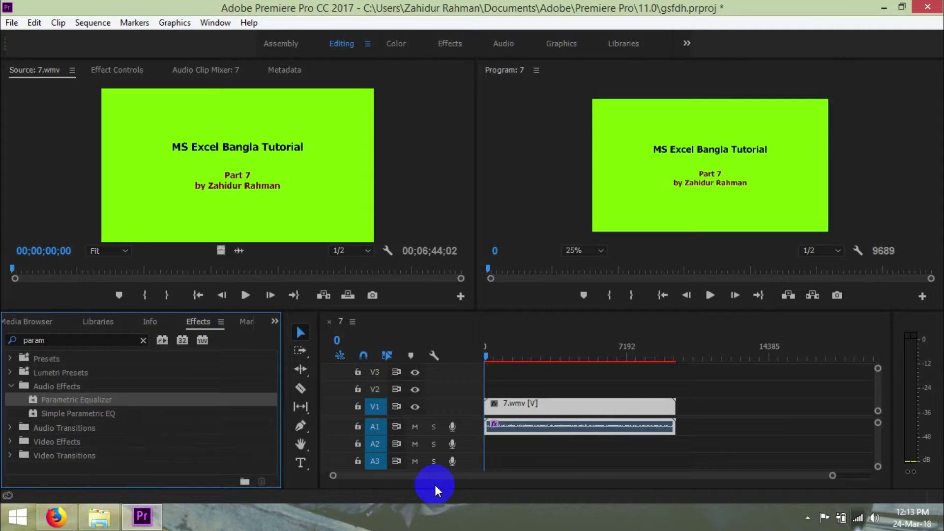
Step: Set volume to 6 dB, noise reduction to Heavy Noise Reduction, and the equalizer to Vocal Enhancer
left_click(106, 69)
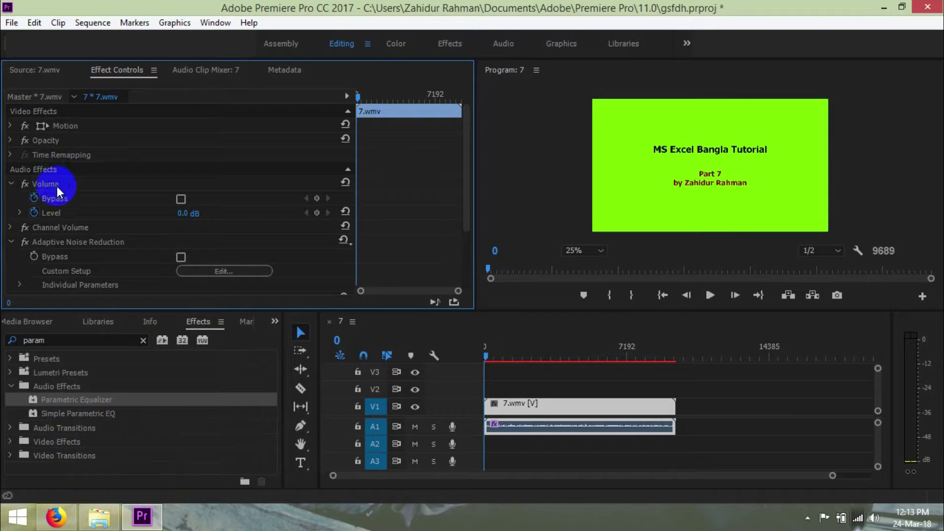
left_click(187, 213)
type("6")
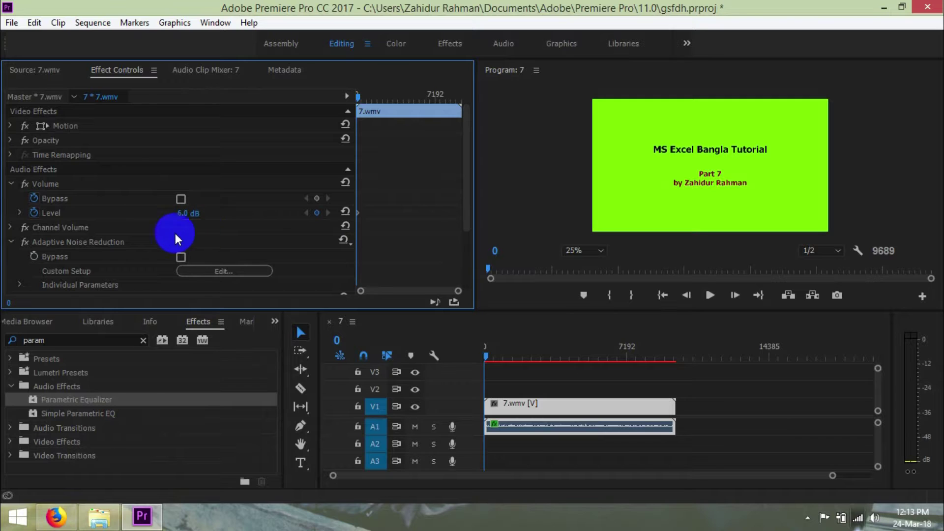
left_click(343, 240)
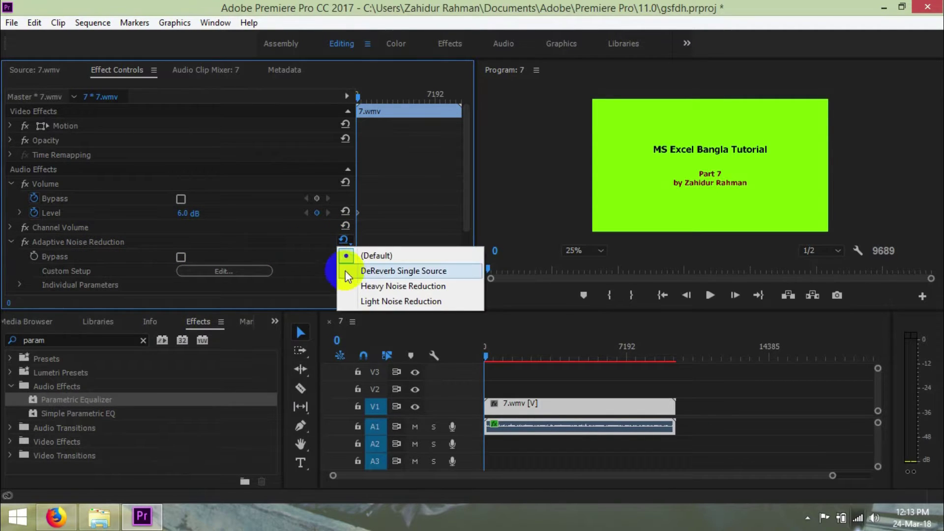
left_click(354, 285)
scroll(293, 238, "down", 2)
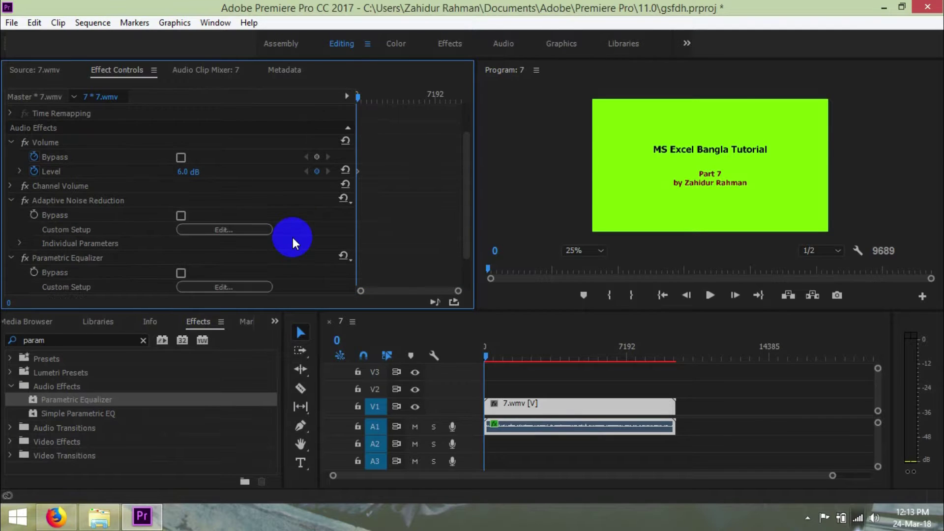
left_click(343, 256)
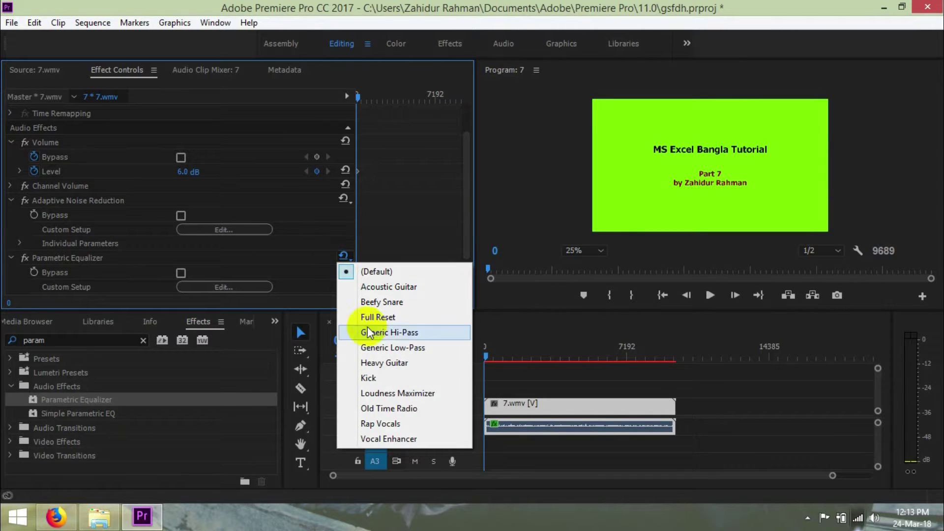
left_click(379, 440)
scroll(274, 248, "down", 2)
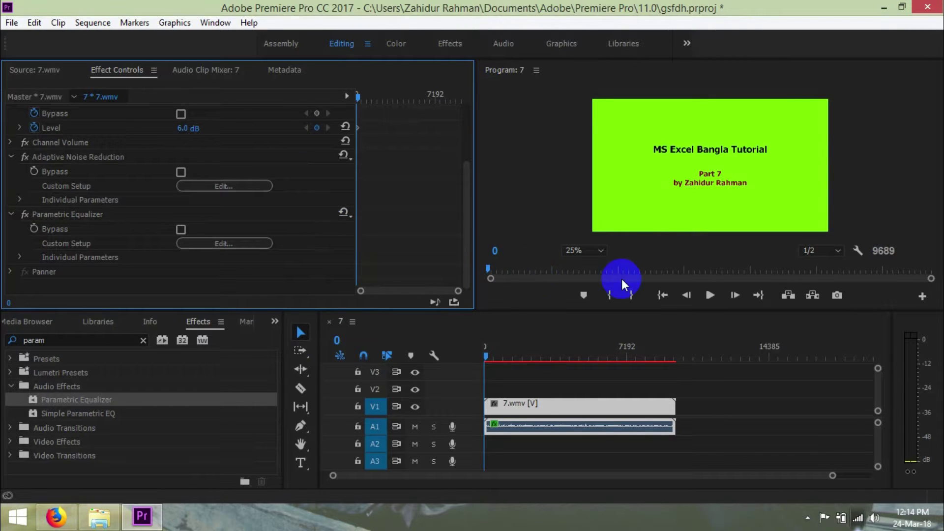
left_click(711, 296)
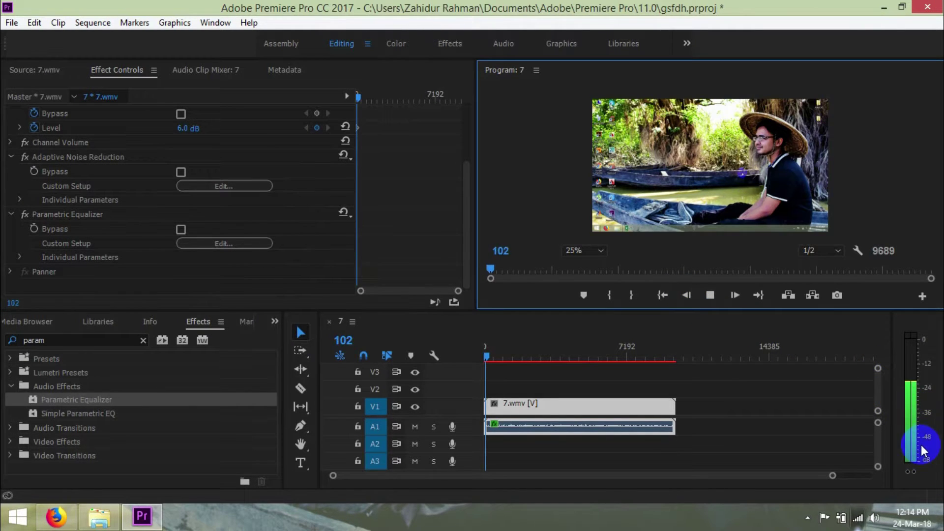
left_click(709, 296)
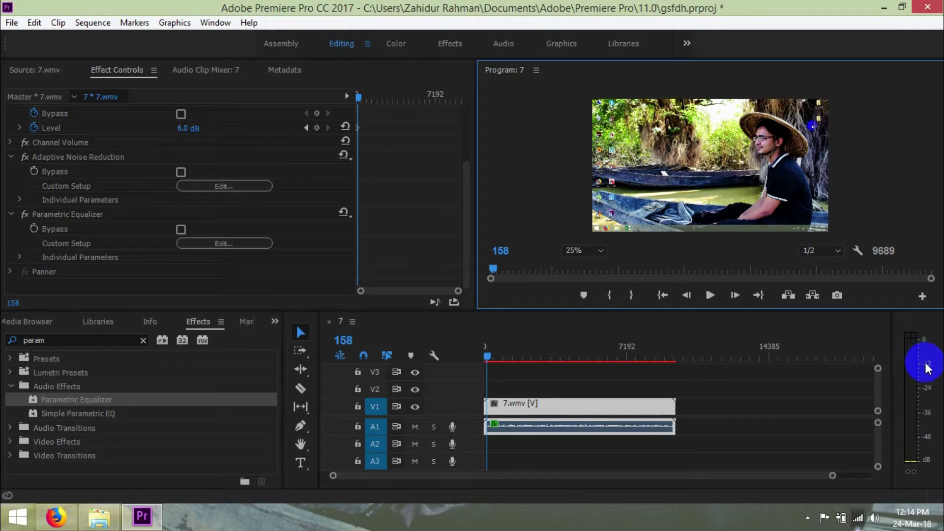
left_click(711, 298)
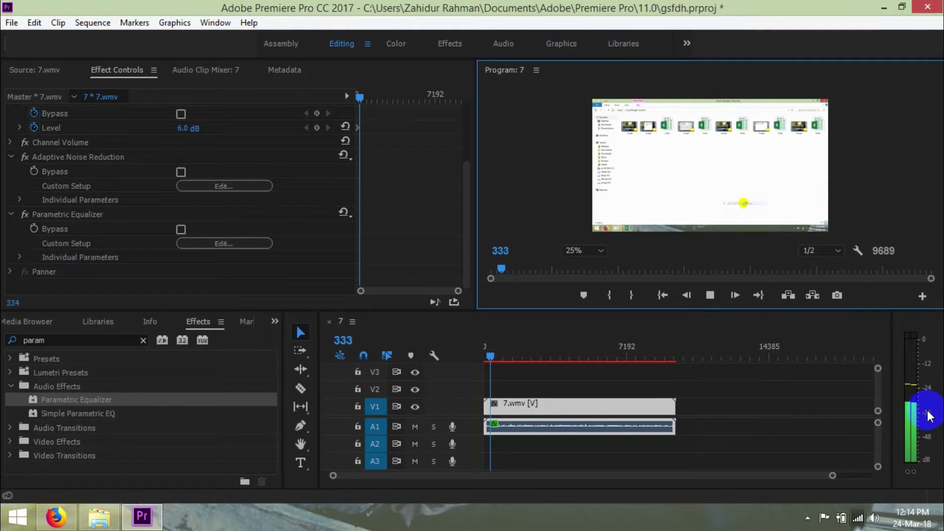
left_click(711, 295)
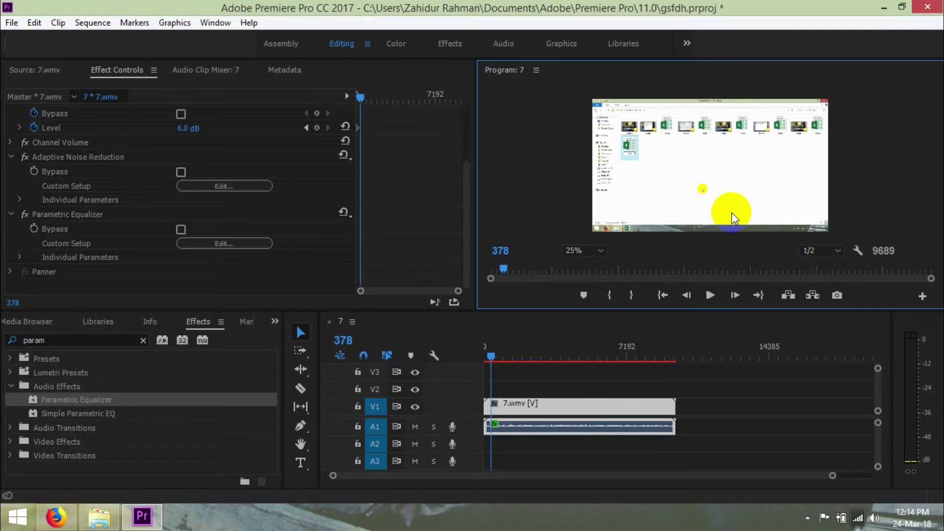
left_click(711, 295)
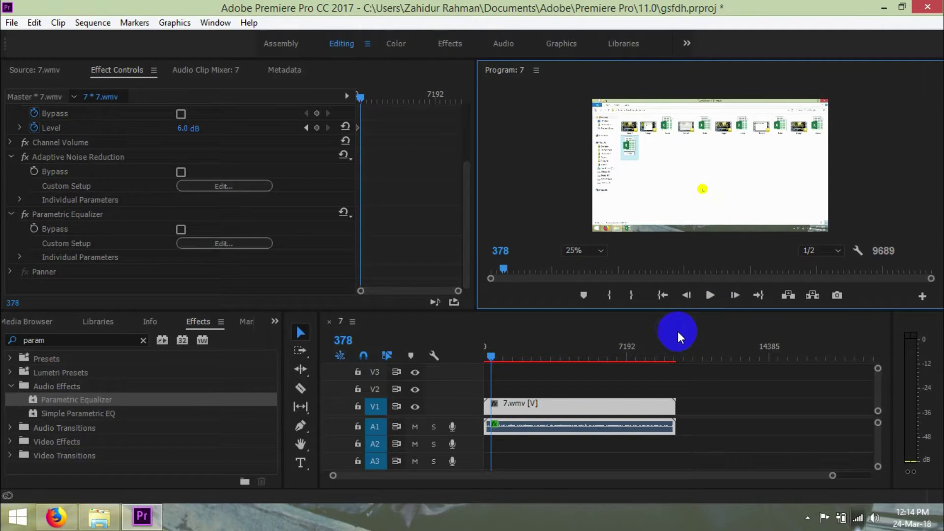
Step: Open Export Settings and choose H.264 with the YouTube 1080p HD preset at 1920x1080
key("ctrl+m")
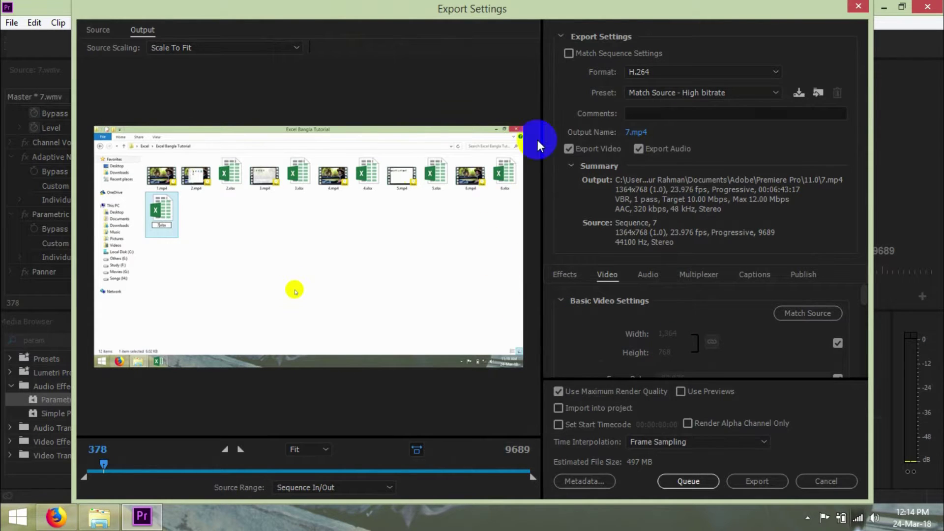
left_click(642, 72)
left_click(650, 93)
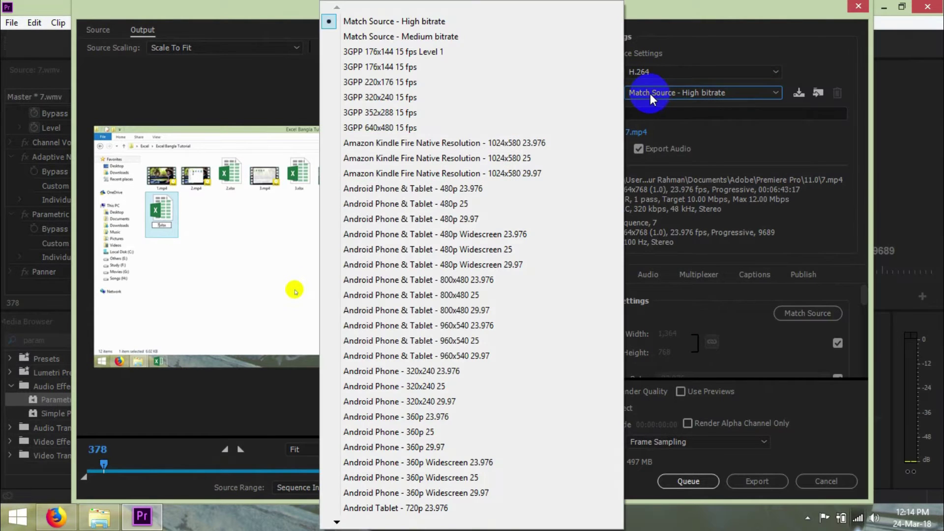
left_click(660, 96)
left_click(660, 97)
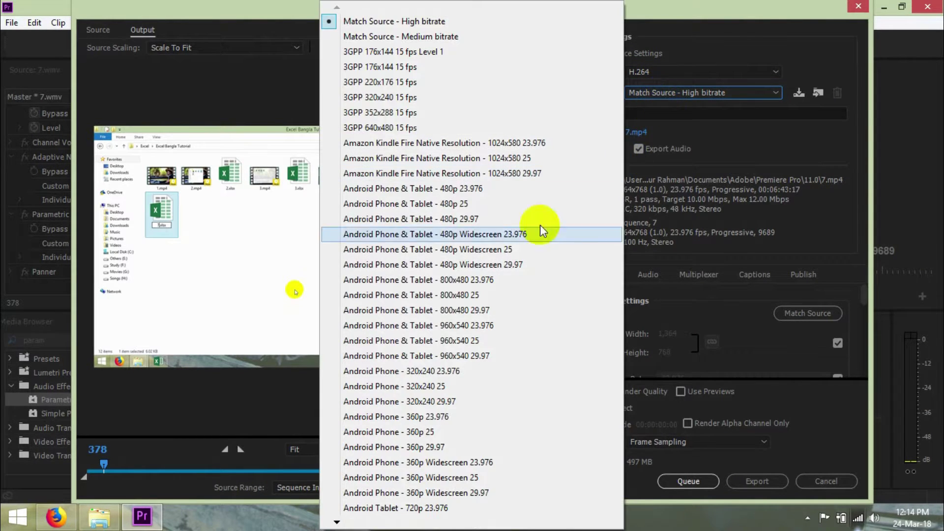
left_click(337, 522)
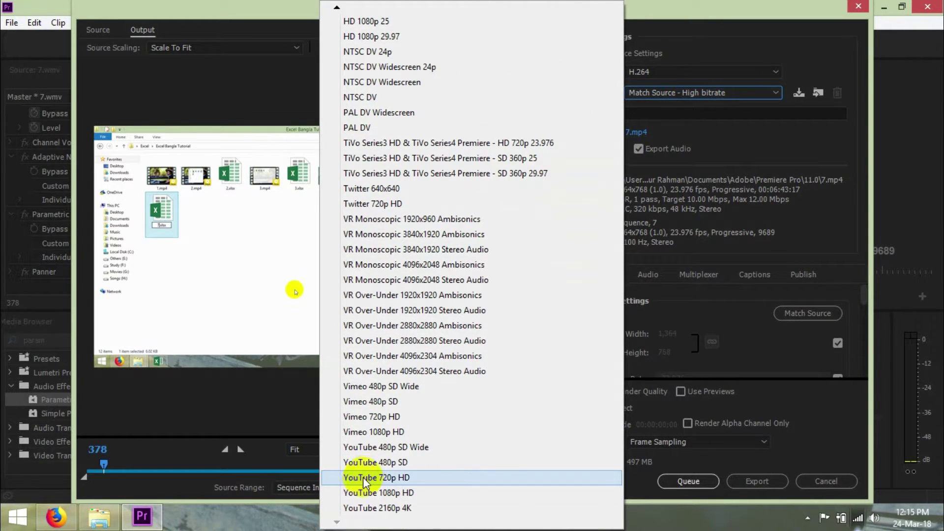
left_click(370, 493)
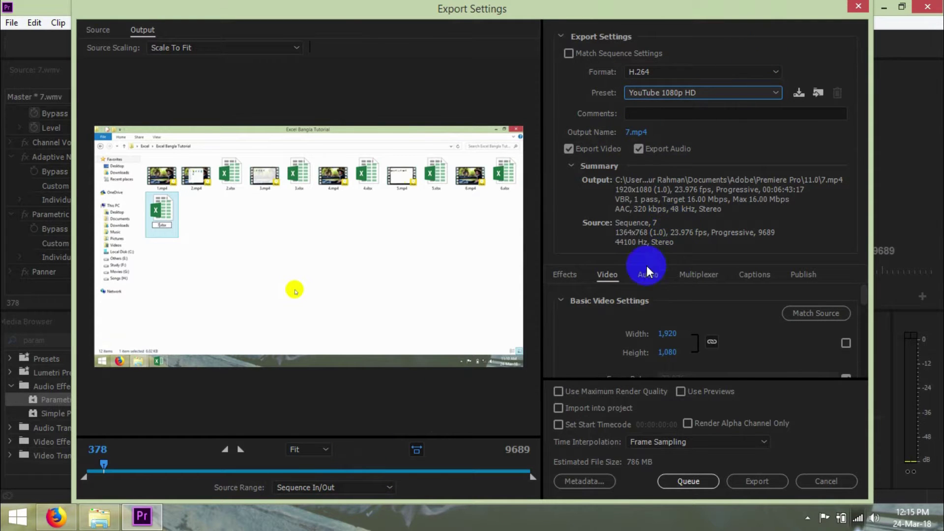
Step: Switch bitrate encoding to CBR with a 40 Mbps target bitrate
scroll(704, 305, "down", 3)
scroll(696, 332, "down", 2)
scroll(694, 331, "down", 2)
scroll(693, 330, "down", 2)
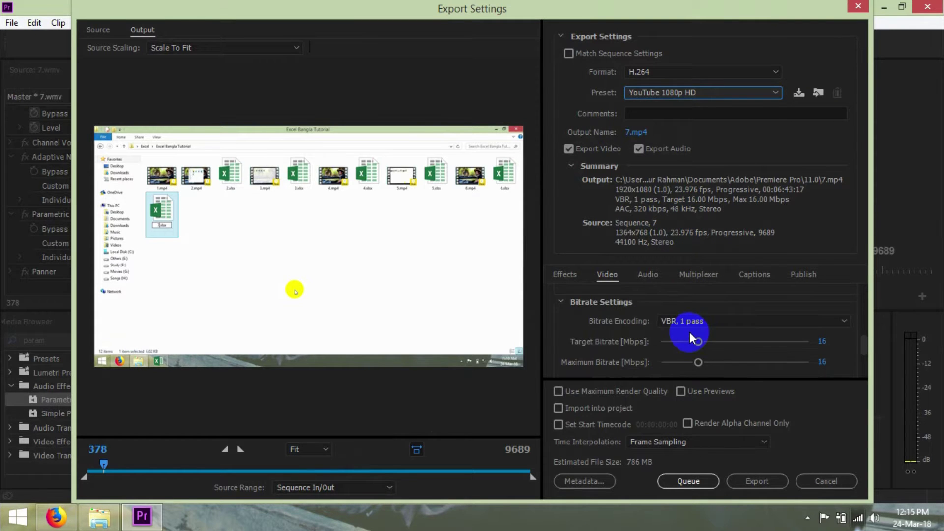
left_click(662, 321)
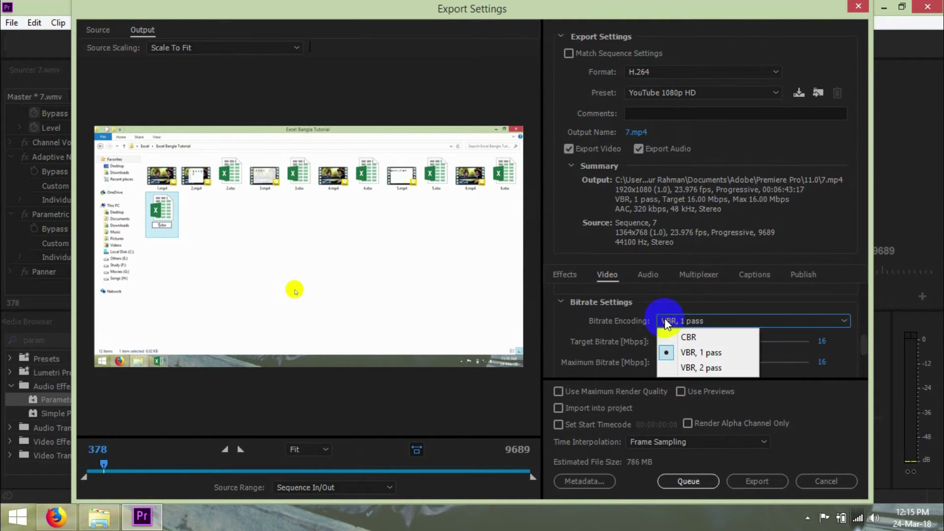
left_click(675, 333)
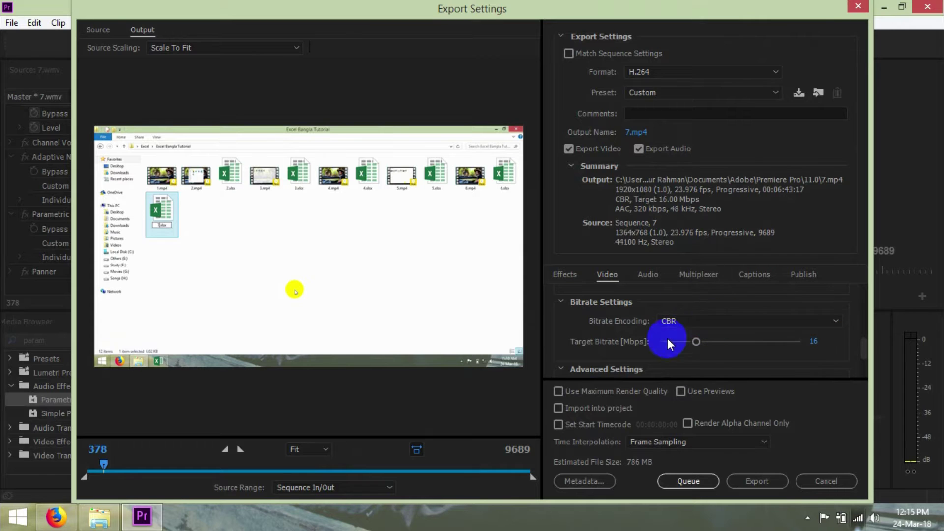
type("109")
key("BackSpace")
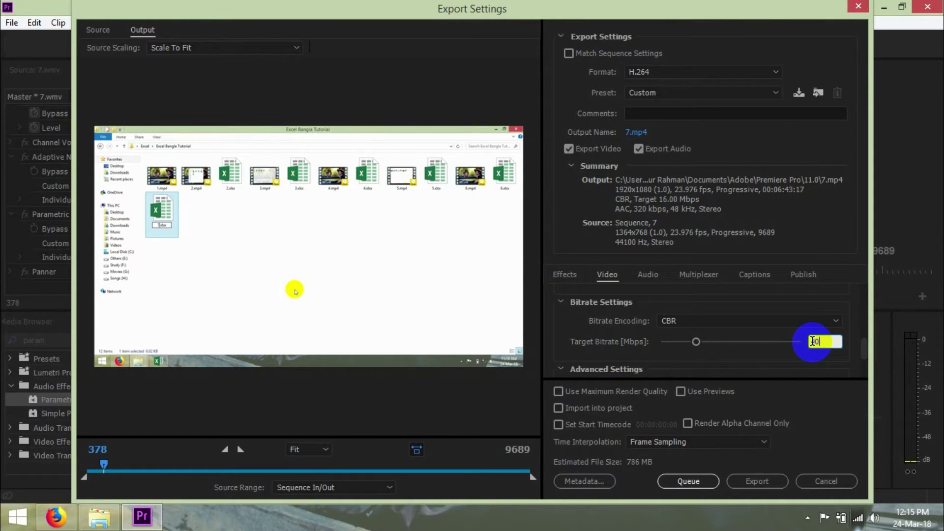
left_click(775, 351)
scroll(775, 351, "down", 3)
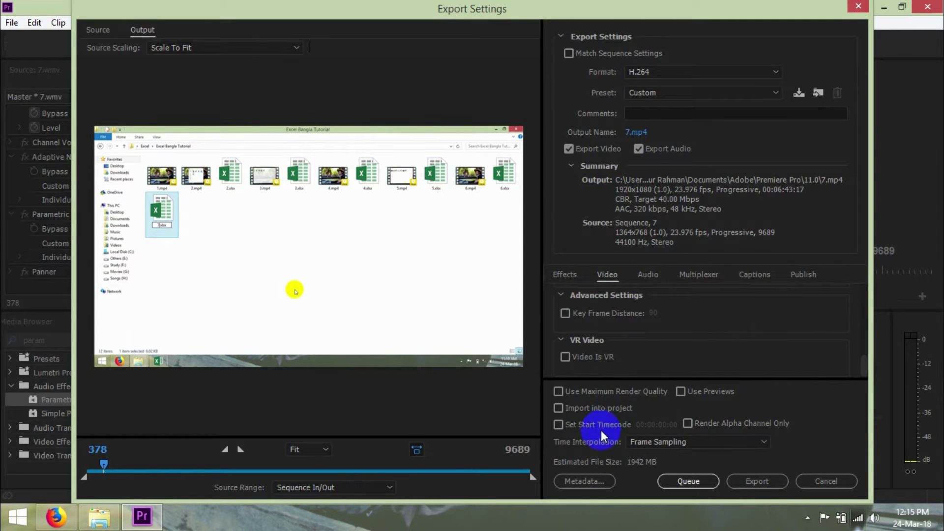
Step: Enable Use Maximum Render Quality and export the sequence to 7.mp4
left_click(560, 391)
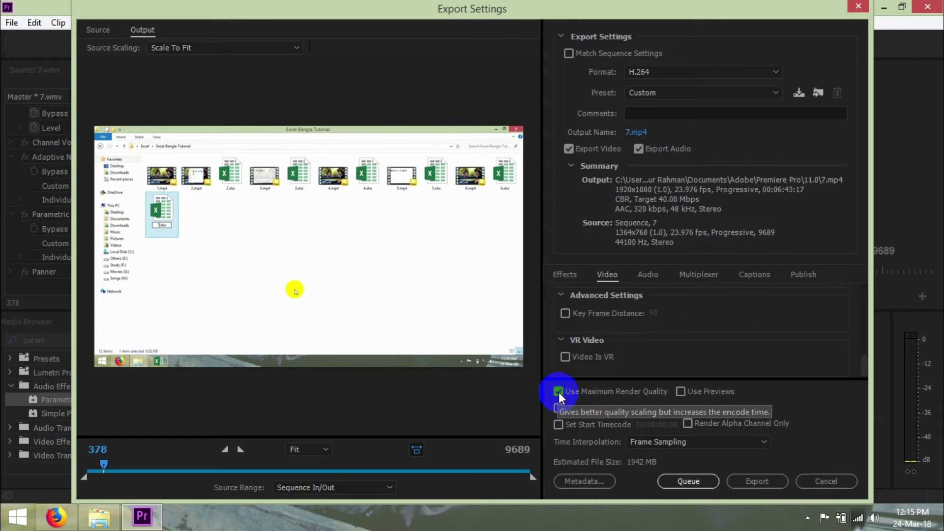
left_click(559, 391)
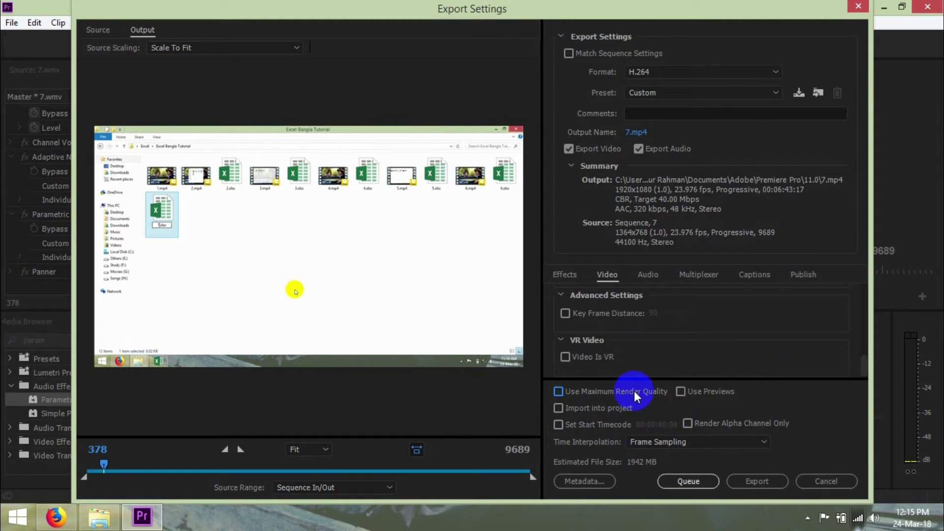
left_click(577, 392)
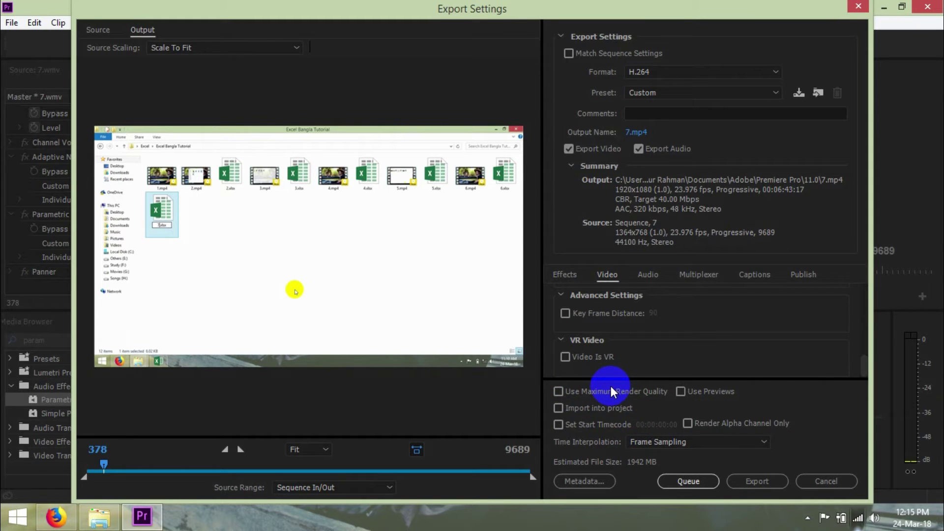
left_click(757, 480)
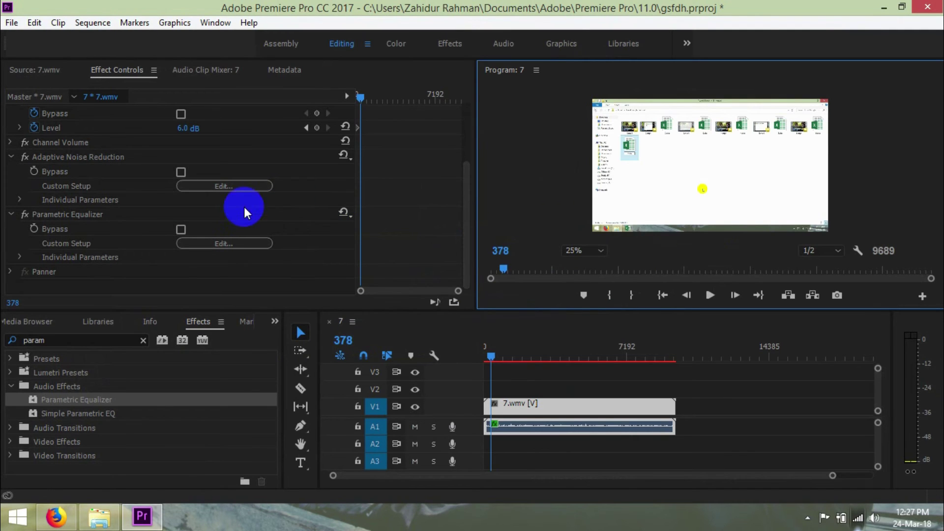
Step: Quit Premiere Pro without saving changes to the gsfdh project
left_click(922, 11)
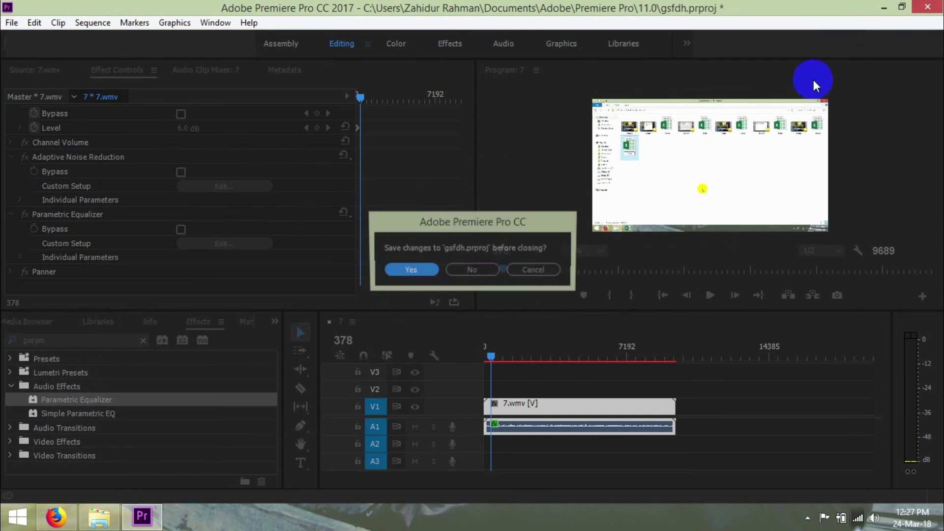
left_click(479, 269)
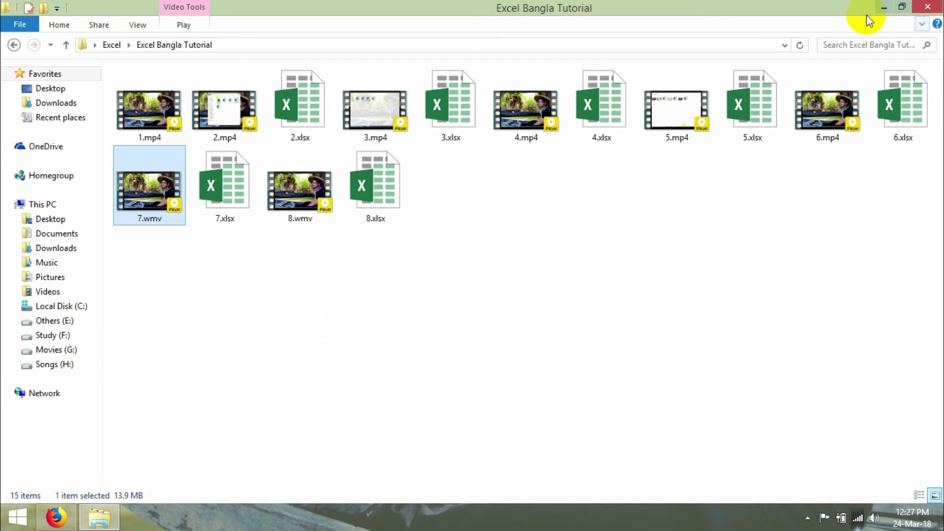
Step: Minimize the Excel Bangla Tutorial folder window and return to the bare Windows desktop
left_click(884, 7)
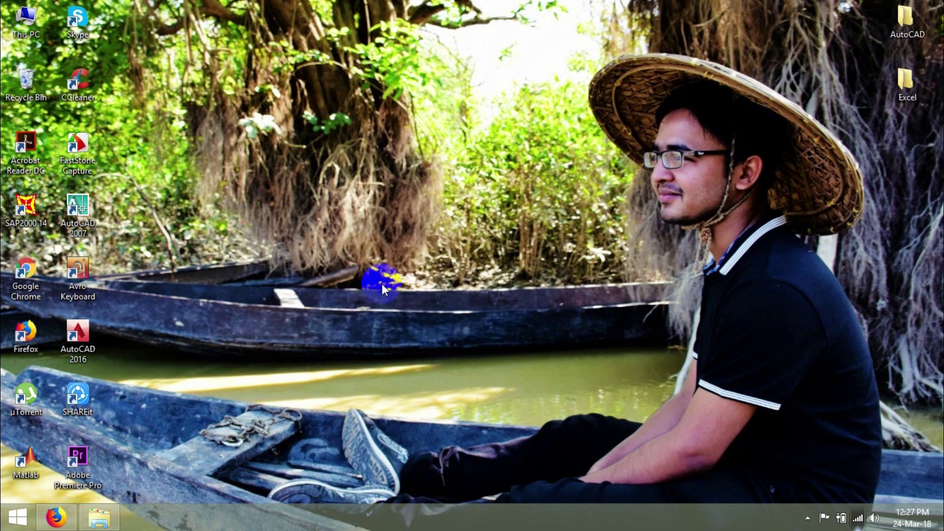
left_click_drag(365, 182, 697, 386)
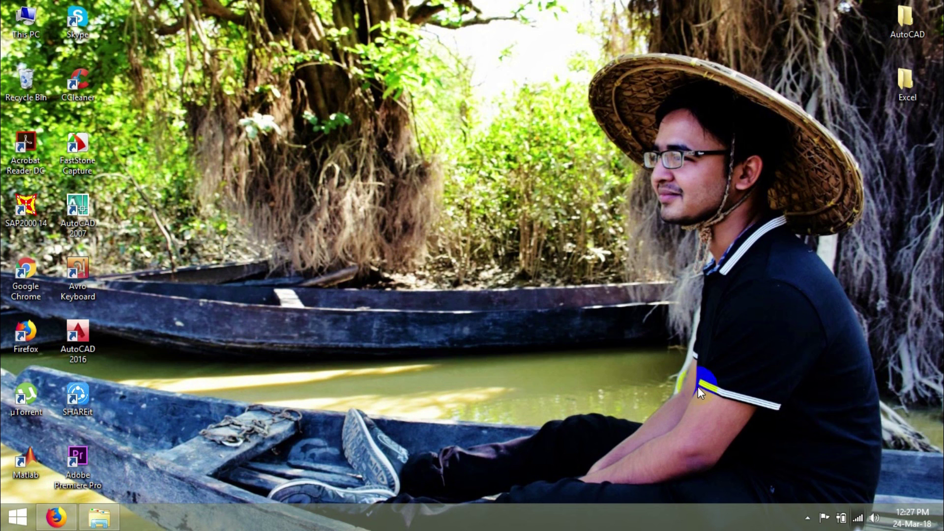
left_click_drag(509, 4, 860, 494)
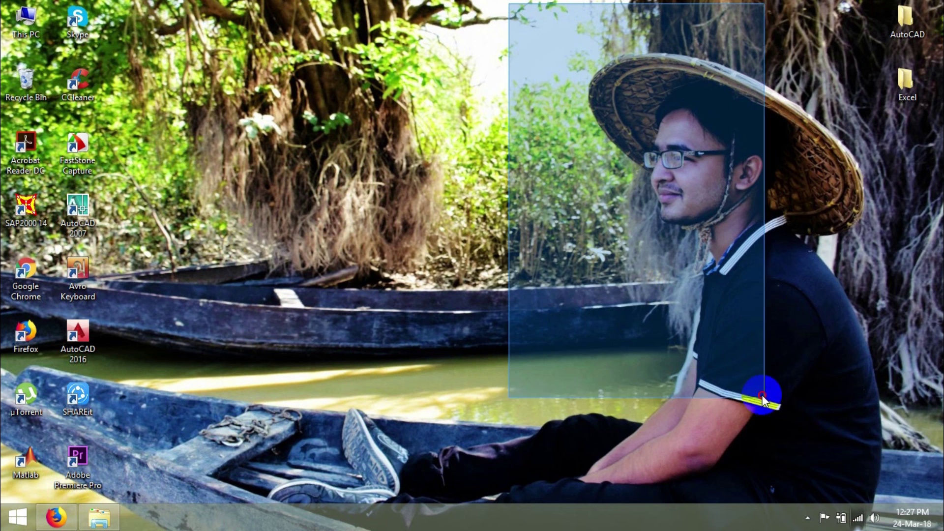
left_click_drag(860, 494, 704, 512)
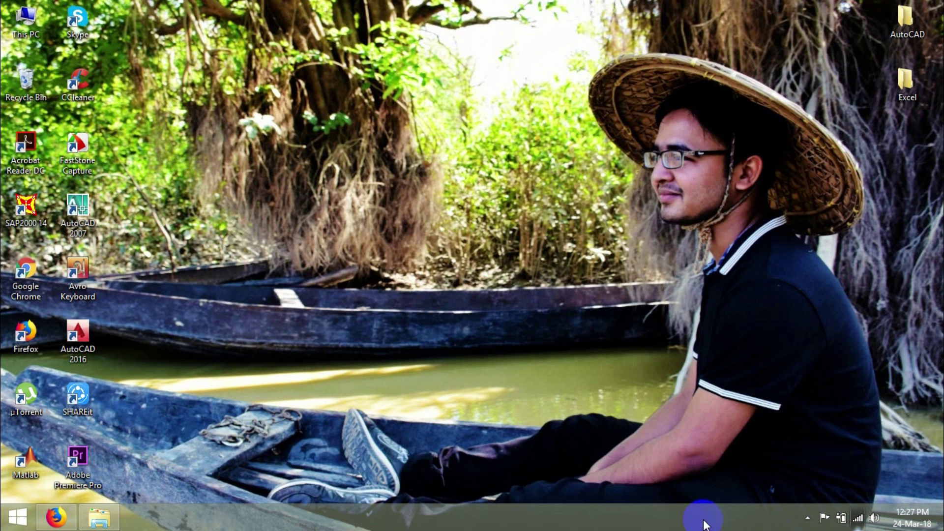